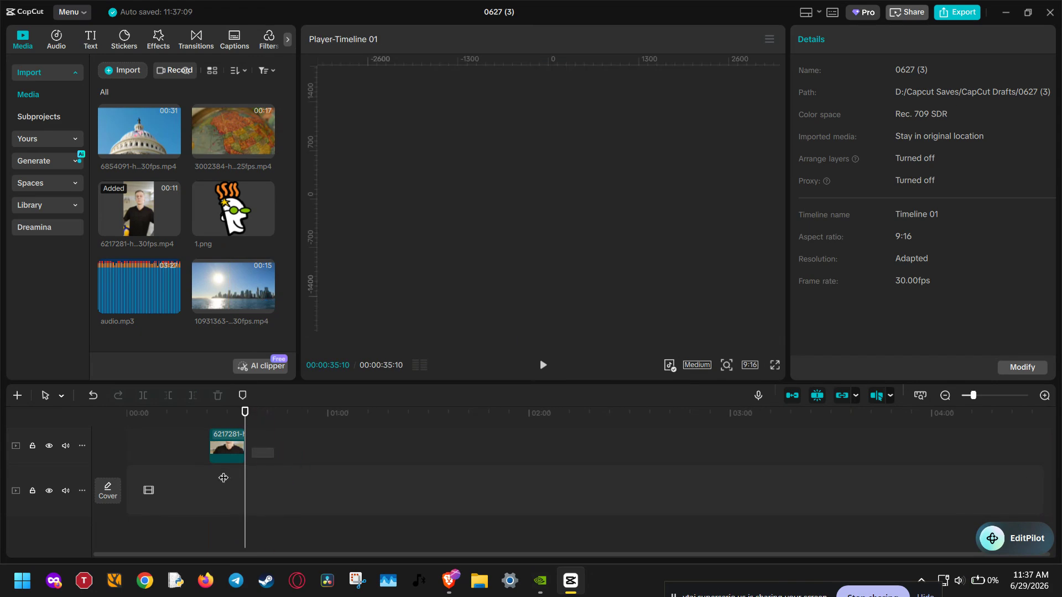
- Replace the existing timeline clip with the skyline video 10931363-hd_1920_1080_30fps.mp4, placed at the start of the main track
left_click(222, 457)
key("Delete")
left_click_drag(228, 275, 128, 480)
left_click(166, 490)
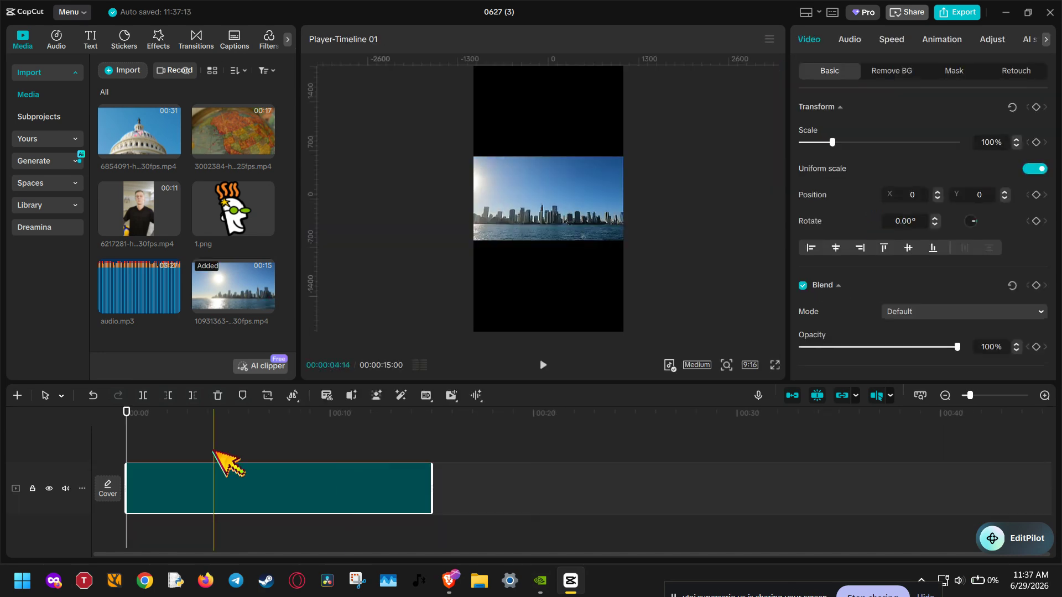
left_click_drag(137, 429, 100, 415)
- Add audio.mp3 beneath the skyline video, split it near the video's end and delete the excess
left_click_drag(136, 295, 133, 542)
left_click_drag(127, 423, 428, 423)
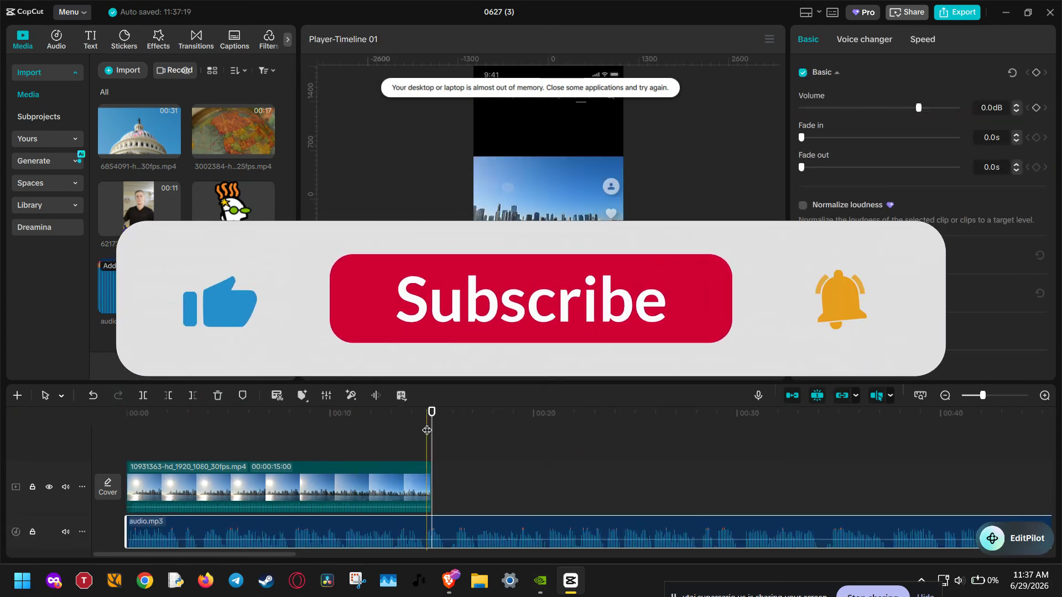
key("ctrl+b")
left_click(484, 500)
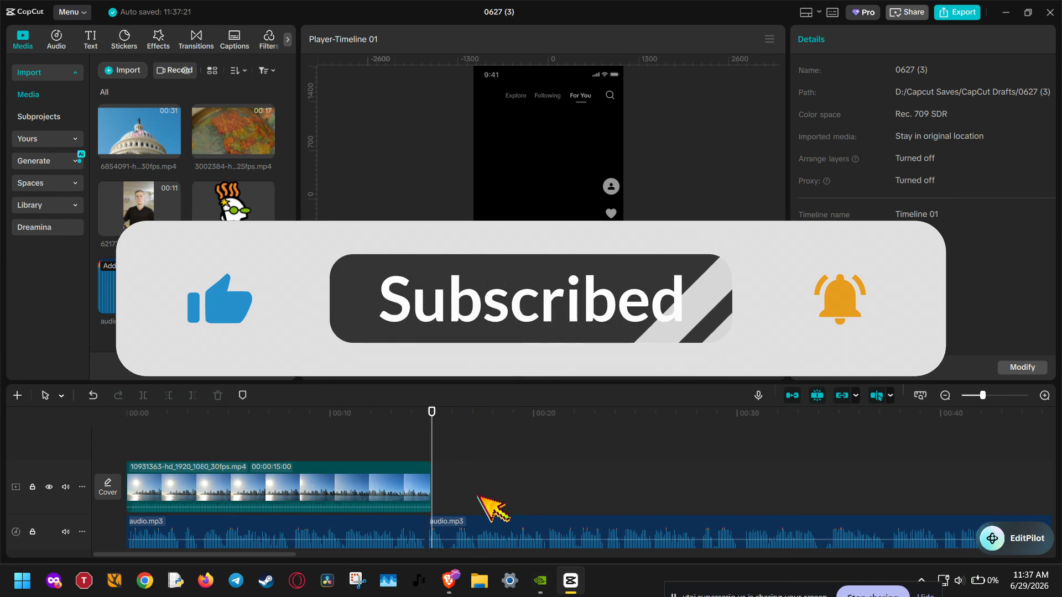
left_click(496, 536)
key("Delete")
- Delete the remaining audio.mp3 clip from the timeline
left_click(352, 485)
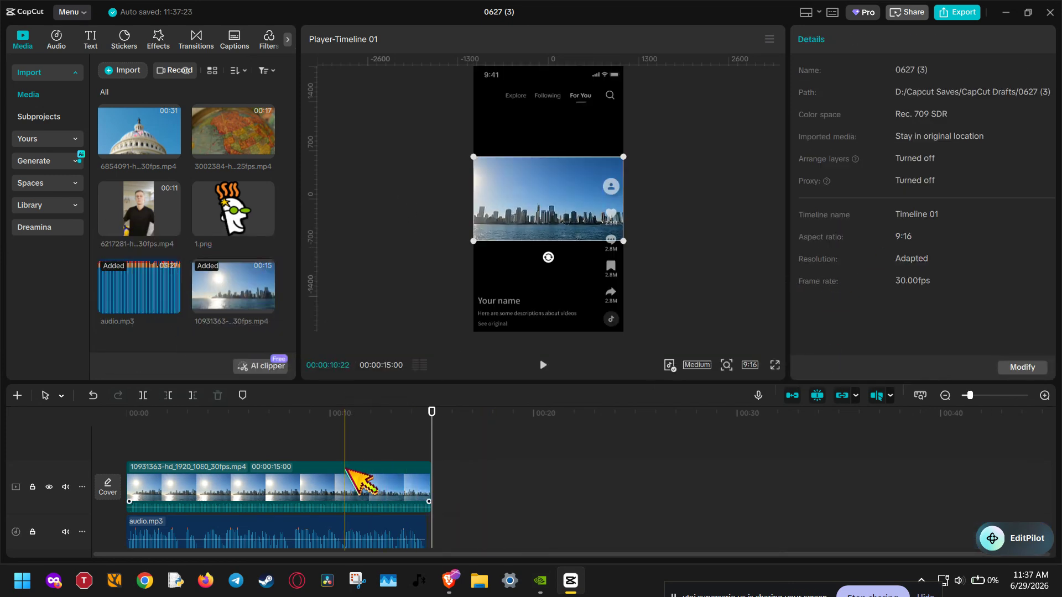
left_click(308, 534)
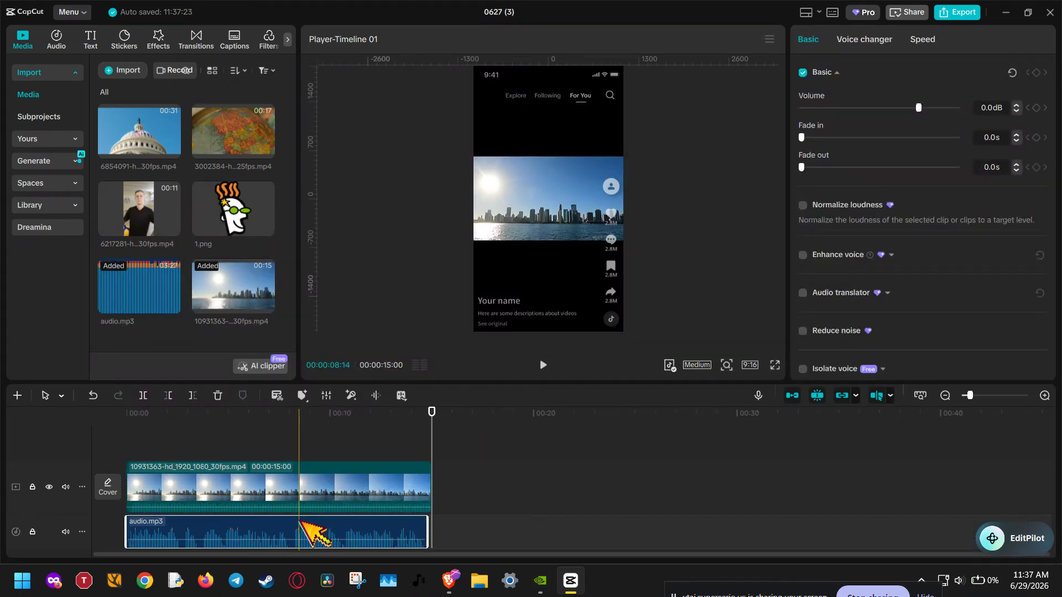
key("Delete")
- Move the playhead to about 9 seconds and change the project's 9:16 aspect ratio to match the original landscape video
left_click(368, 498)
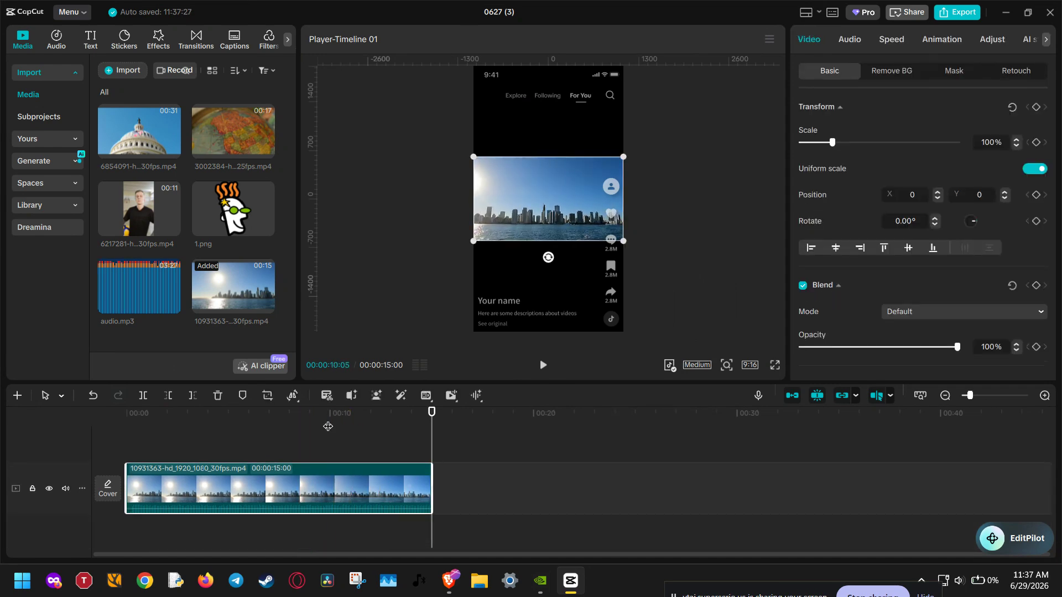
mouse_move(328, 427)
left_mouse_down()
mouse_move(176, 423)
mouse_move(312, 429)
left_mouse_up()
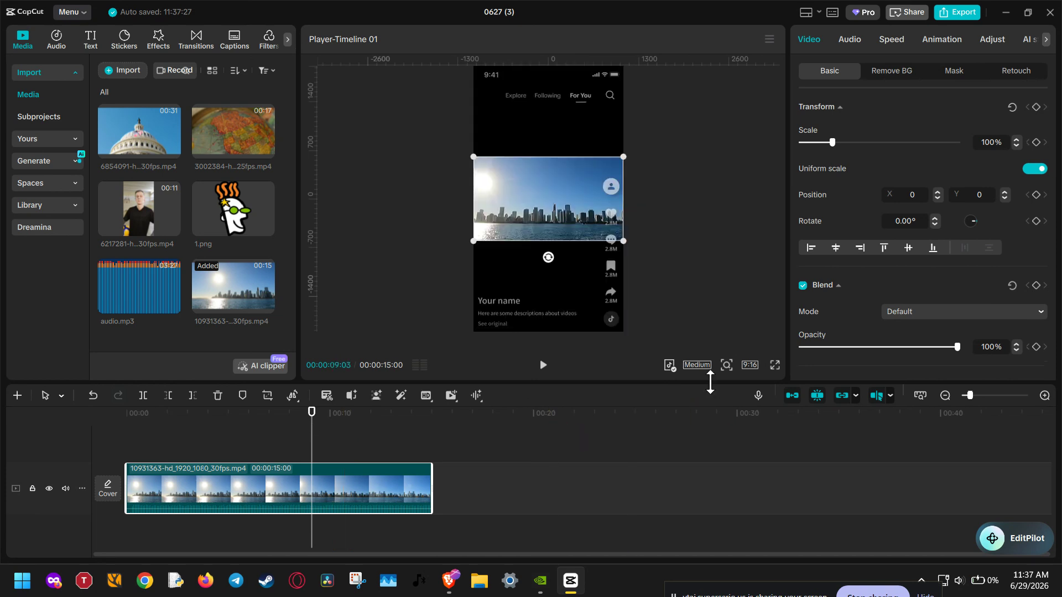
left_click(750, 365)
left_click(757, 359)
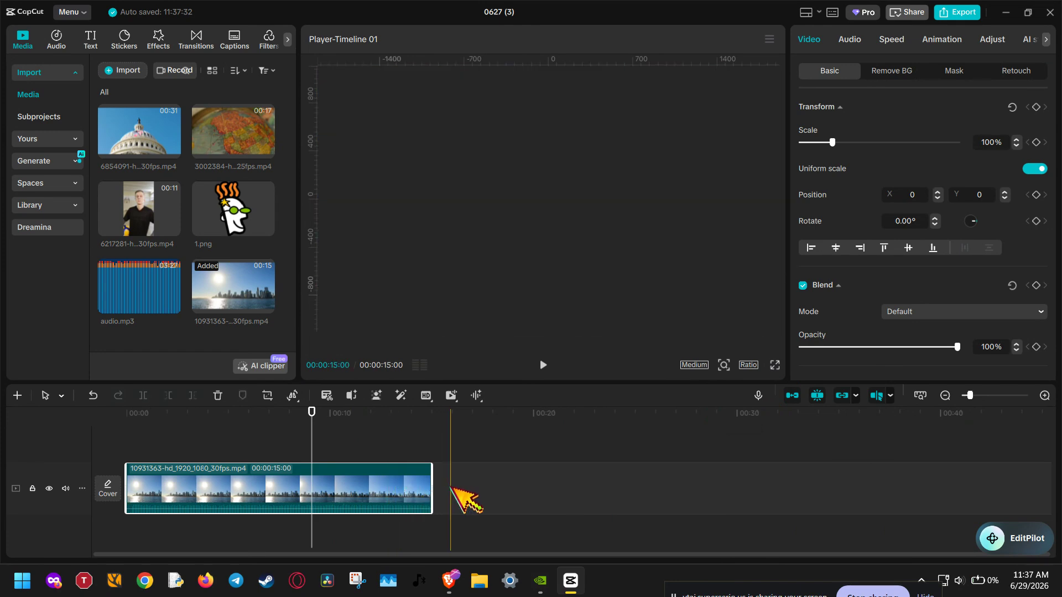
- Turn on Reduce noise for the skyline video's audio
left_click(852, 39)
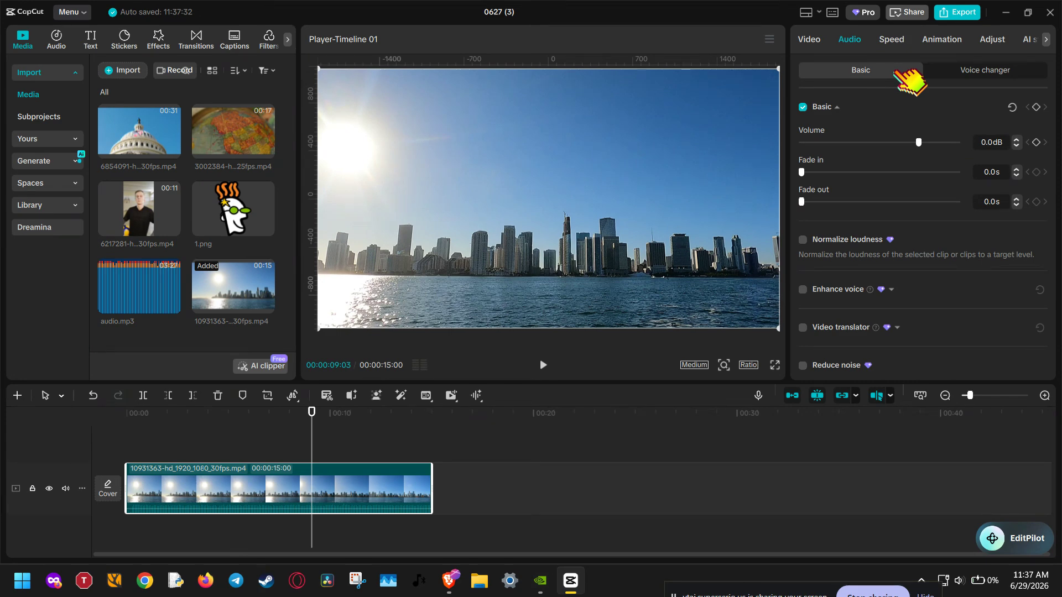
scroll(846, 305, "down", 2)
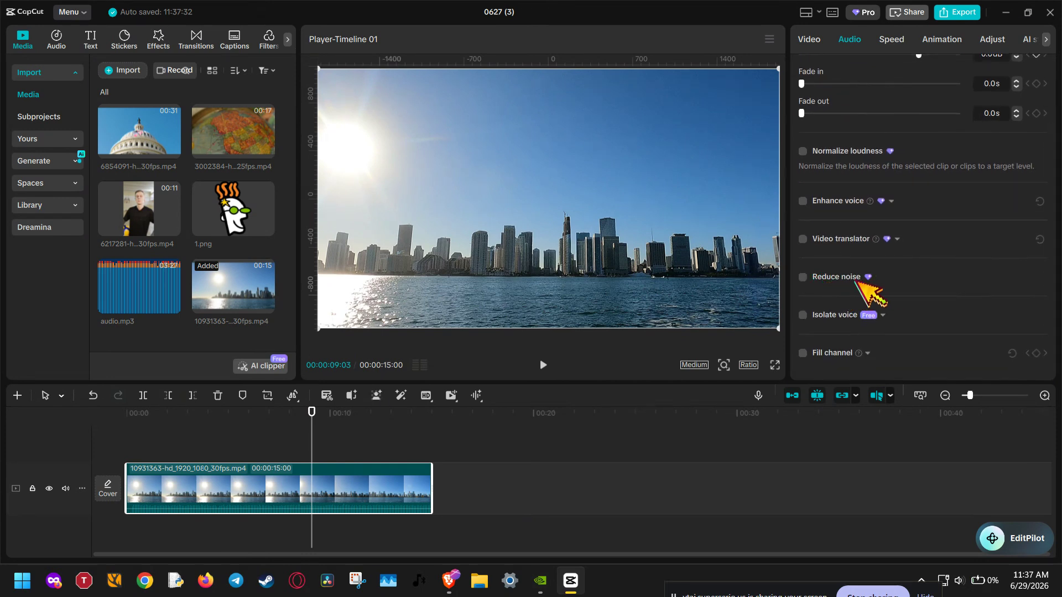
left_click(802, 277)
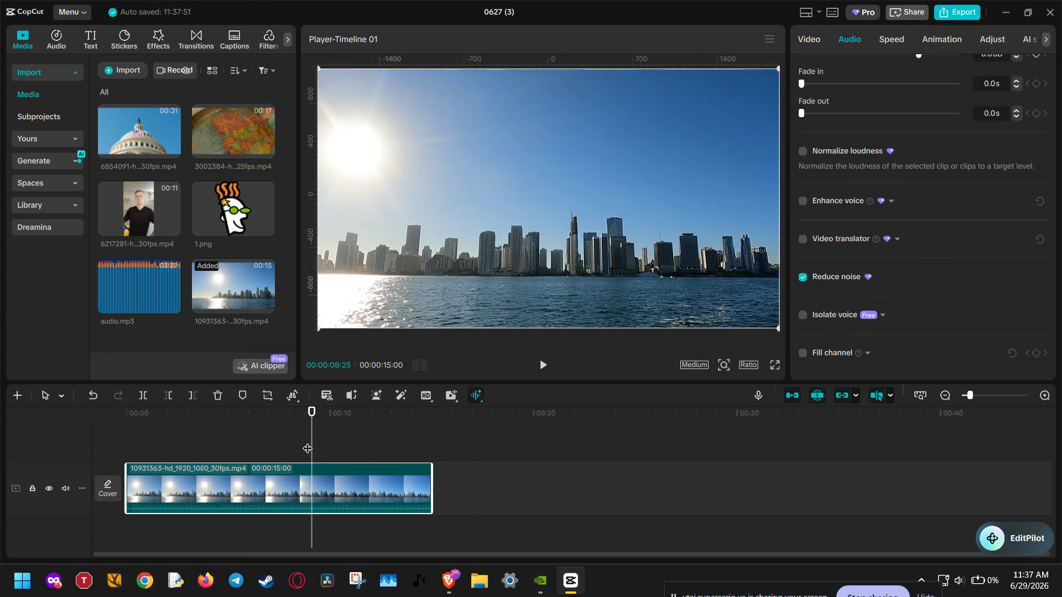
- Play a short section of the skyline video from about 3 seconds to check its noise-reduced sound
left_click_drag(311, 448, 182, 454)
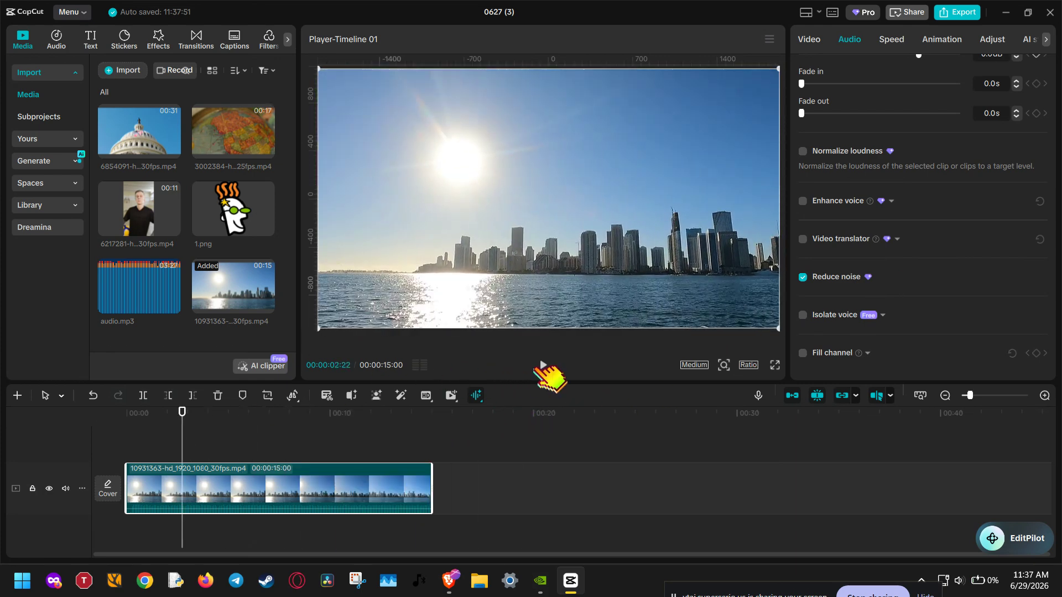
left_click(541, 366)
left_click(542, 366)
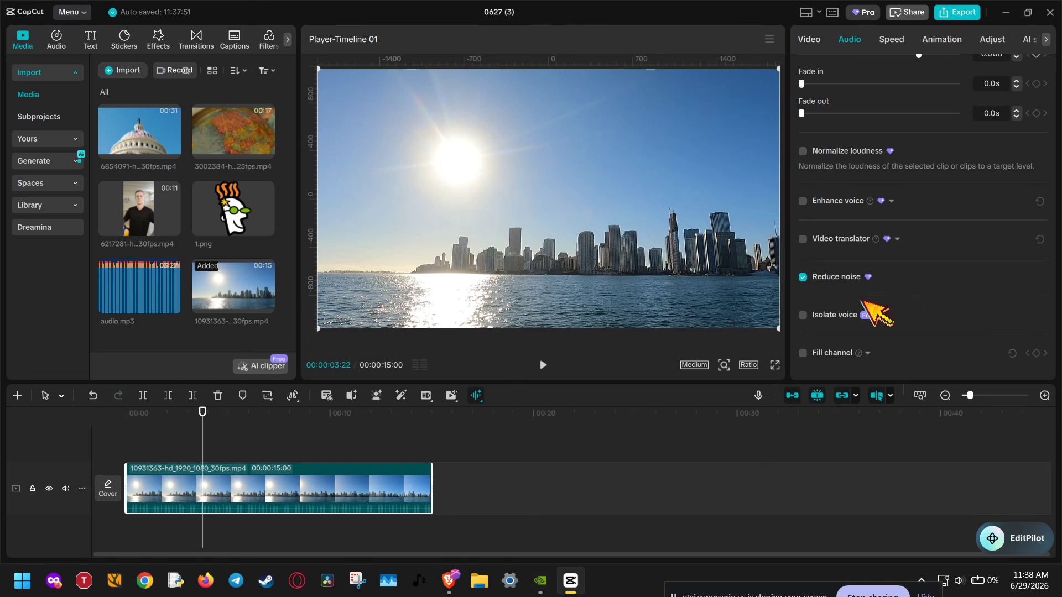
- Try Isolate voice on the skyline video, view its vocal options, and turn voice isolation off again
left_click(803, 315)
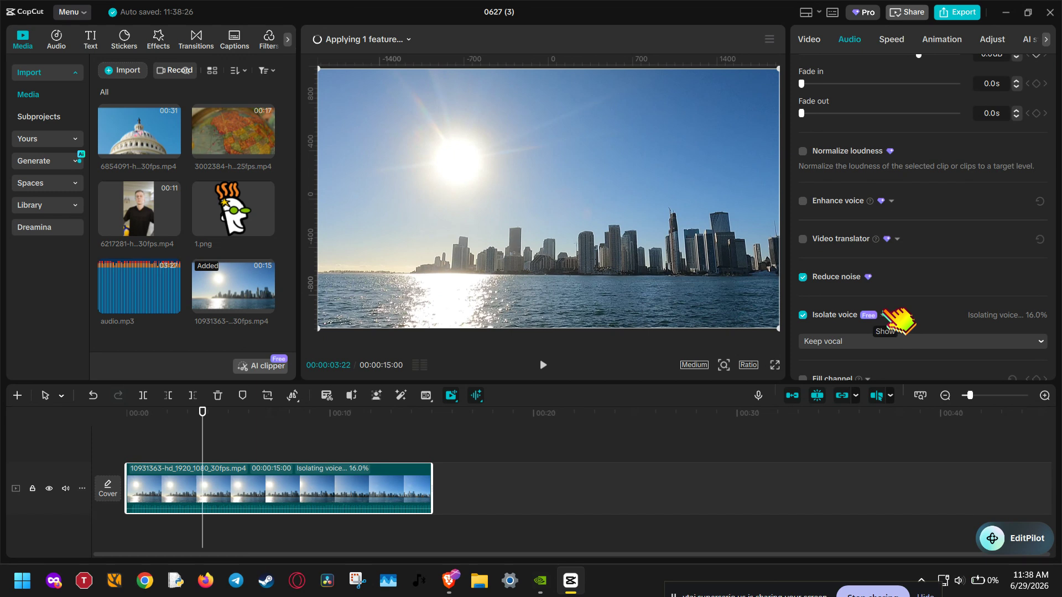
left_click(883, 315)
left_click(883, 314)
scroll(907, 346, "down", 1)
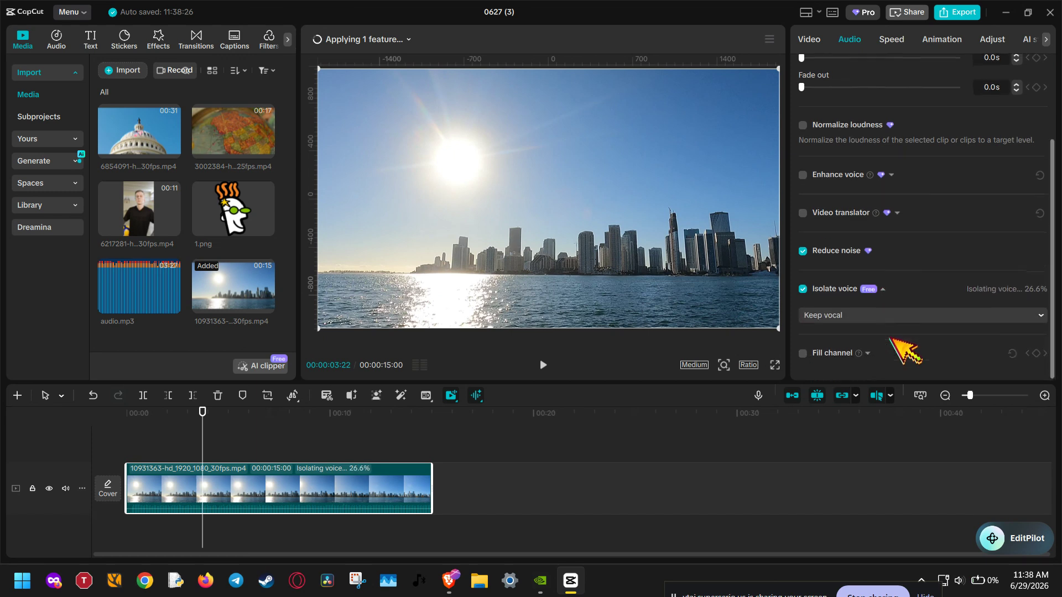
left_click(994, 313)
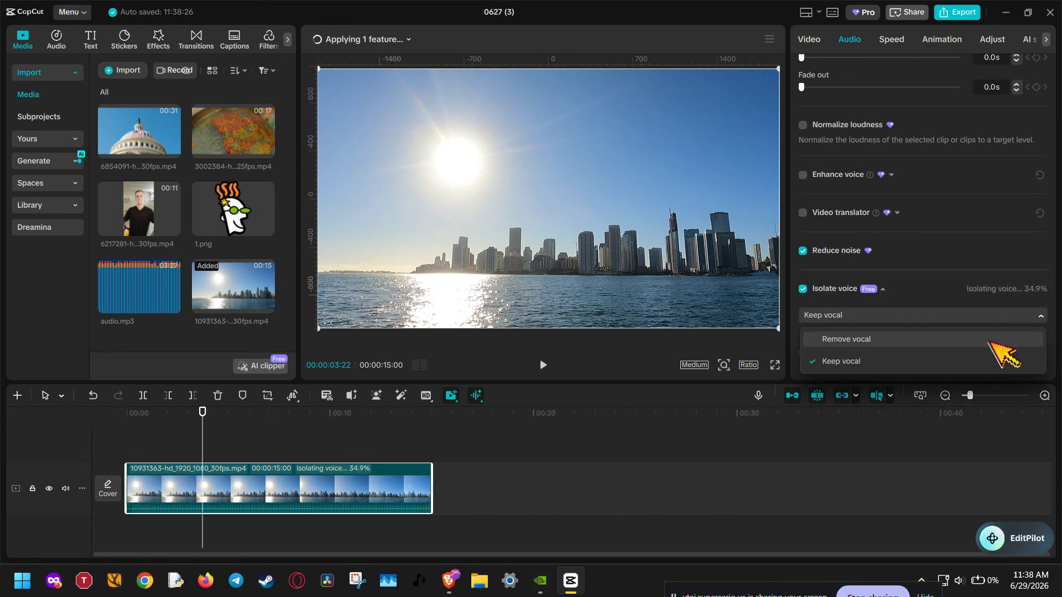
left_click(990, 313)
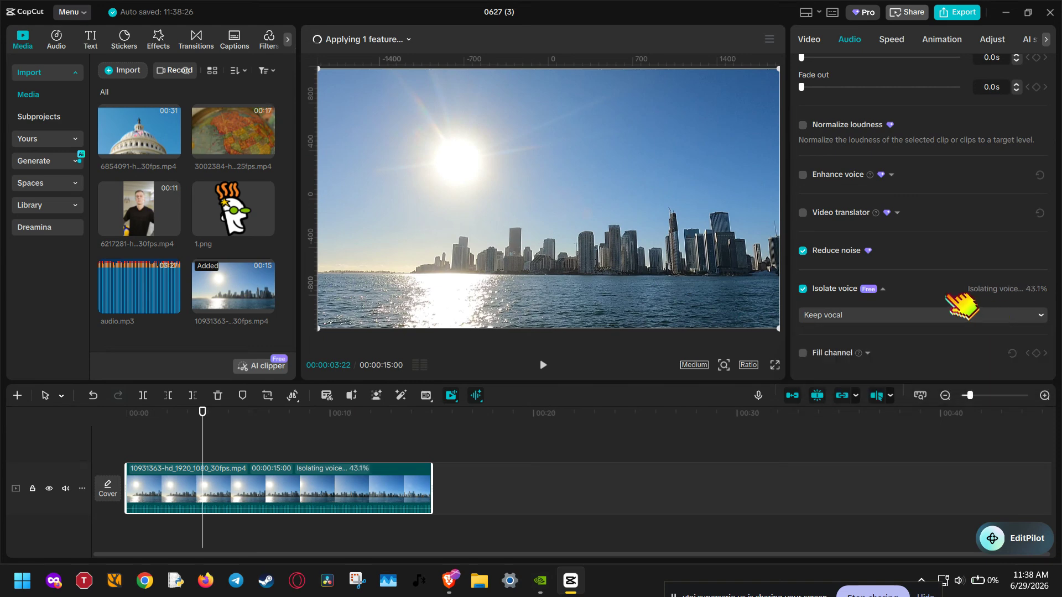
left_click(803, 289)
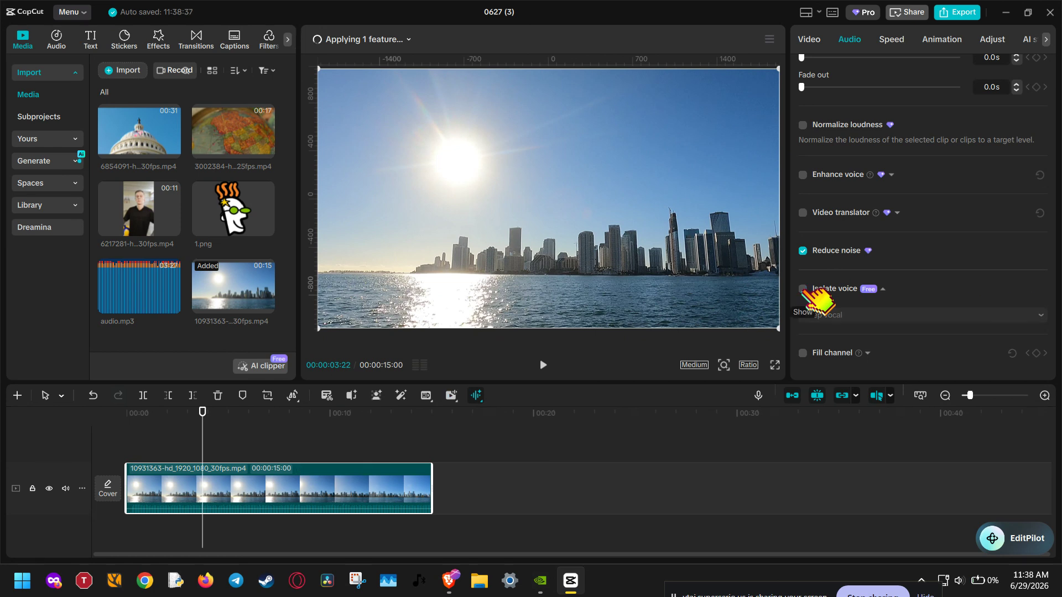
- Turn on Enhance voice for the skyline video and move the playhead close to the clip's end
left_click(803, 175)
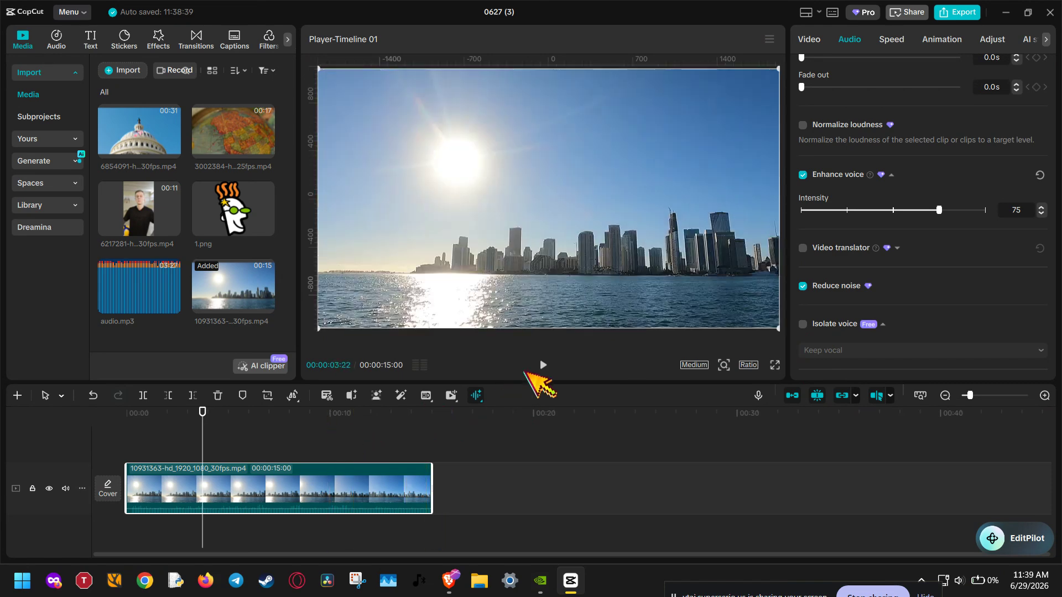
left_click_drag(204, 449, 427, 445)
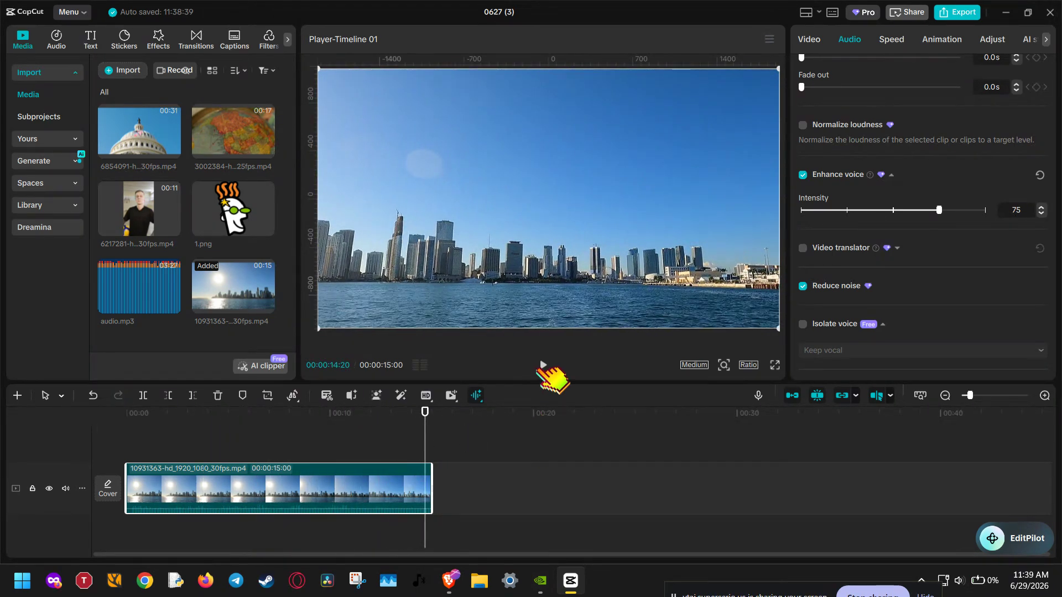